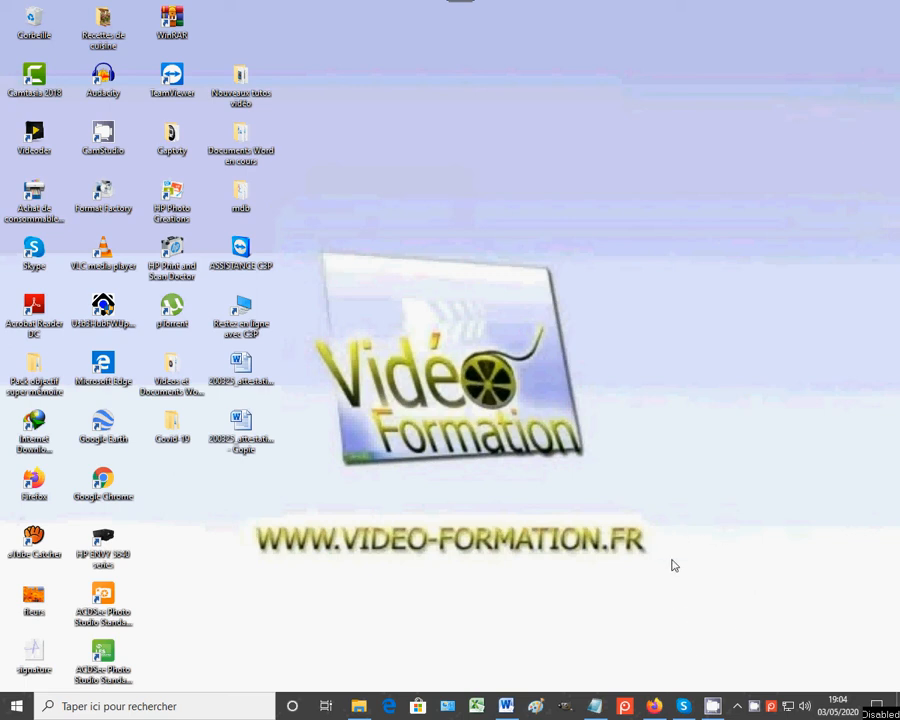
Step: Bring Firefox back to the Service-Public attestation page
{"action": "left_click", "coordinate": [655, 712]}
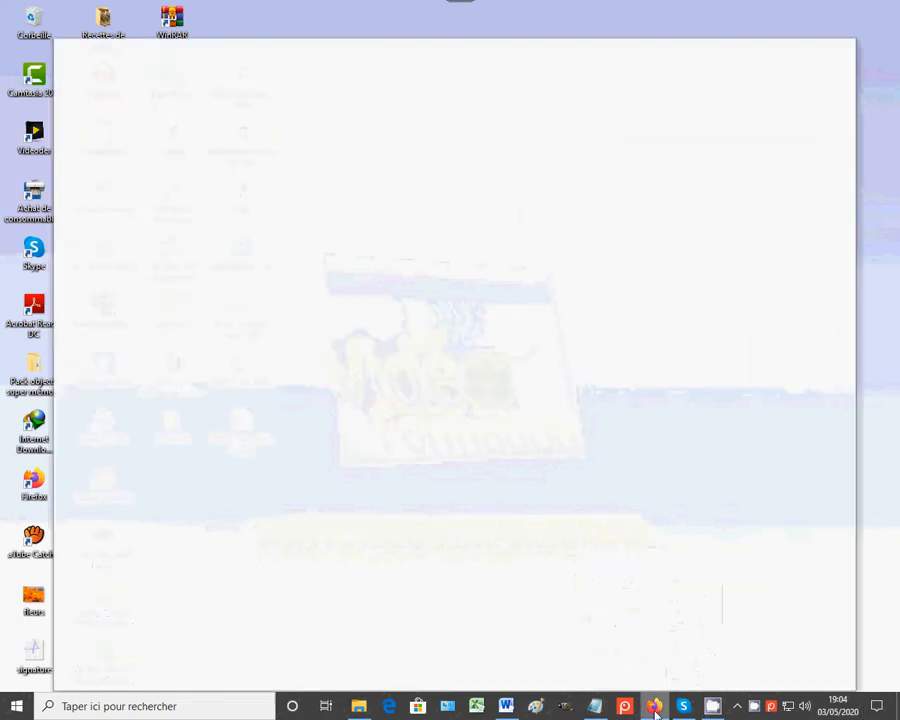
{"action": "left_click", "coordinate": [620, 42]}
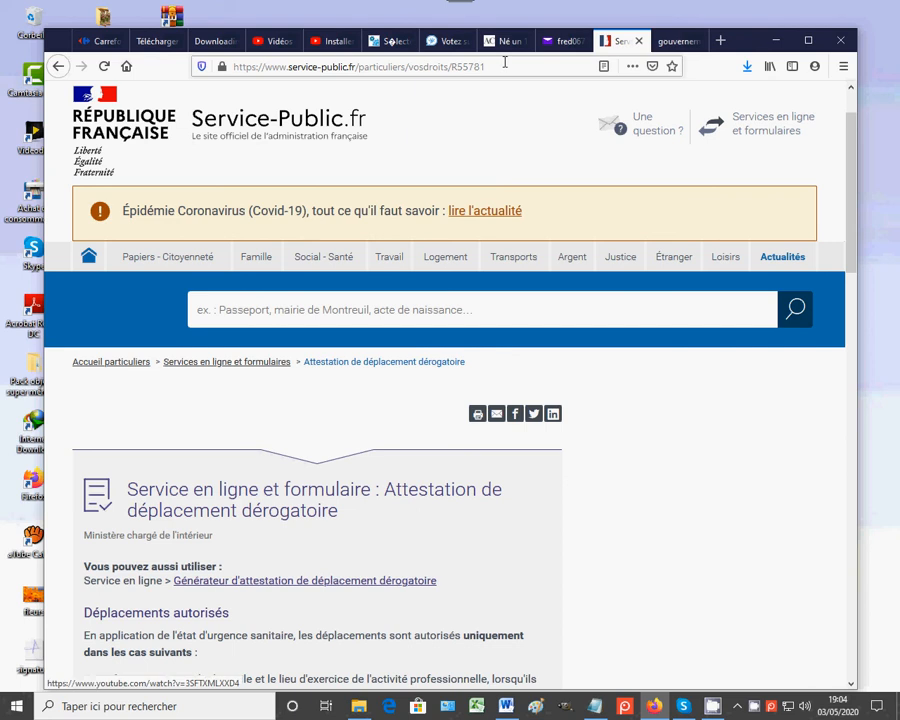
{"action": "left_click_drag", "start_coordinate": [505, 62], "coordinate": [204, 57]}
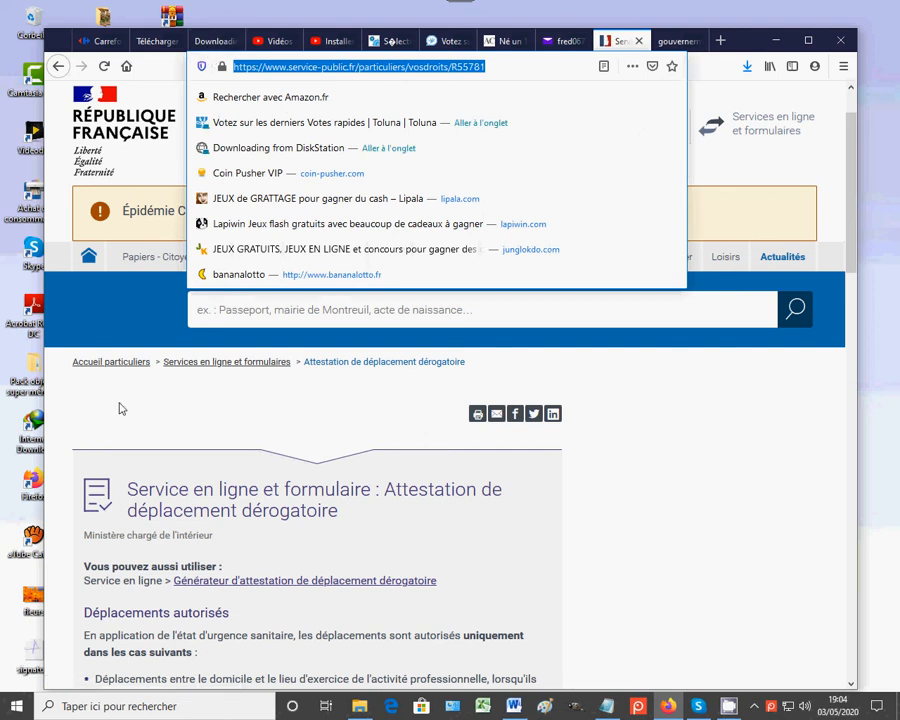
{"action": "left_click", "coordinate": [153, 400]}
Step: Scroll down and follow 'Accéder au formulaire [PDF]' to open the attestation PDF
{"action": "scroll", "coordinate": [310, 405], "scroll_direction": "down", "scroll_amount": 5}
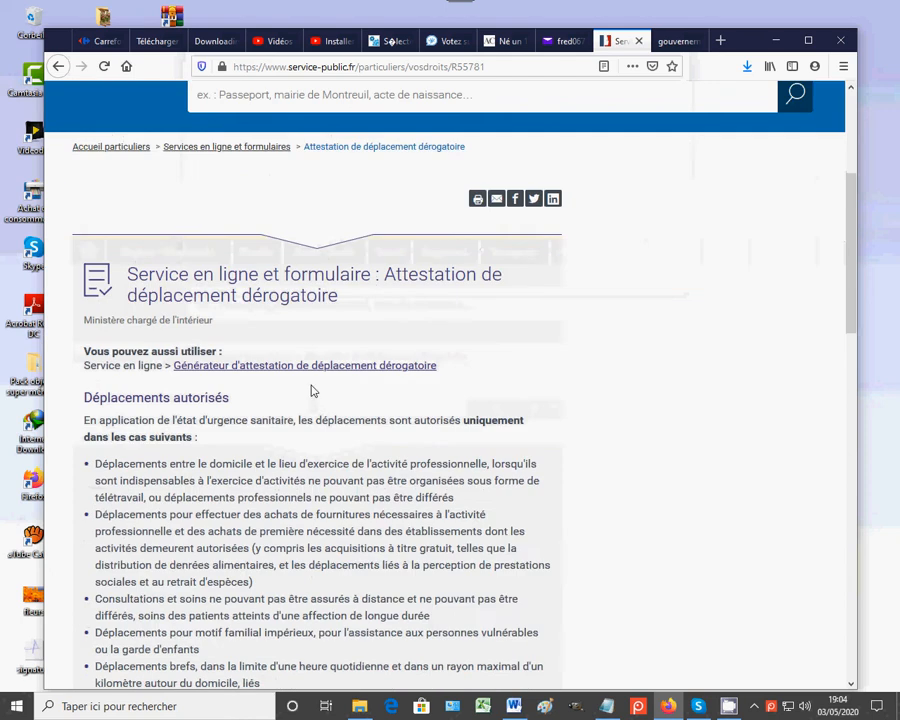
{"action": "scroll", "coordinate": [310, 380], "scroll_direction": "down", "scroll_amount": 10}
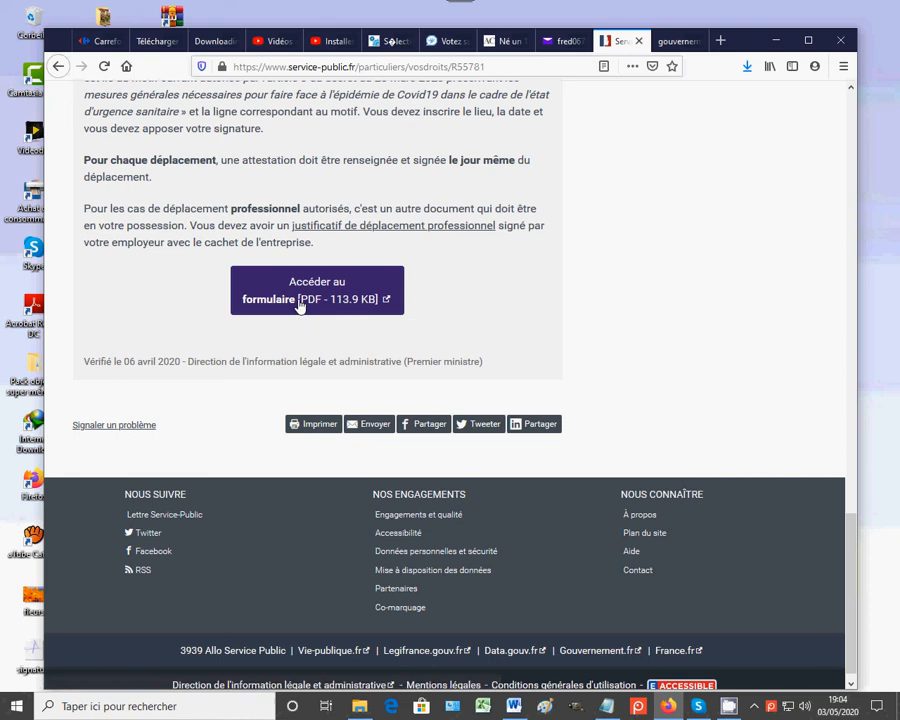
{"action": "left_click", "coordinate": [300, 306]}
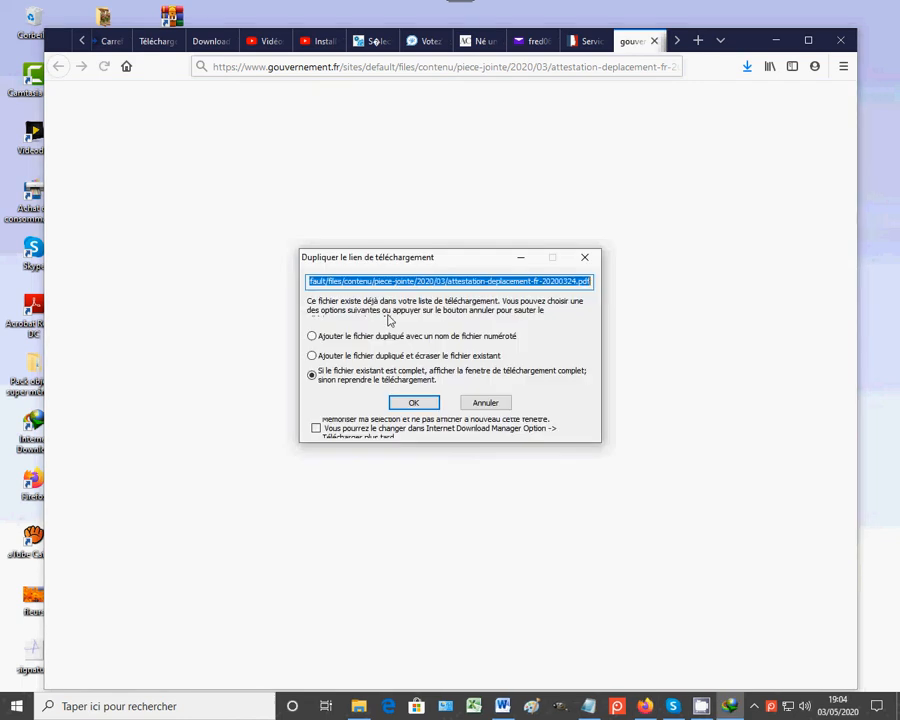
Step: Confirm the duplicate download of attestation-deplacement-fr-20200324.pdf and close the completion notice
{"action": "left_click", "coordinate": [422, 404]}
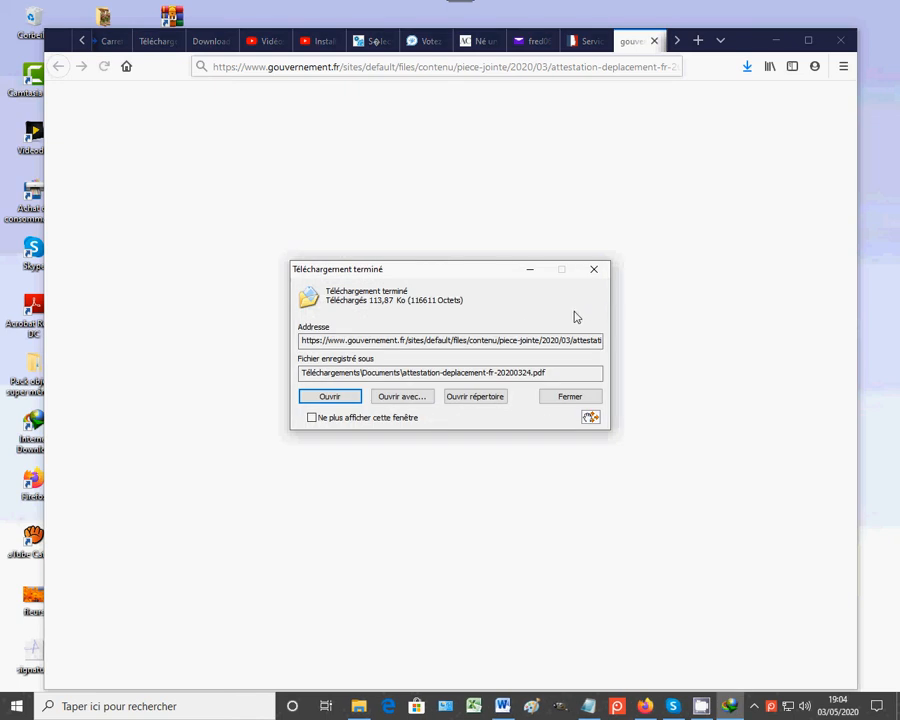
{"action": "left_click", "coordinate": [569, 398]}
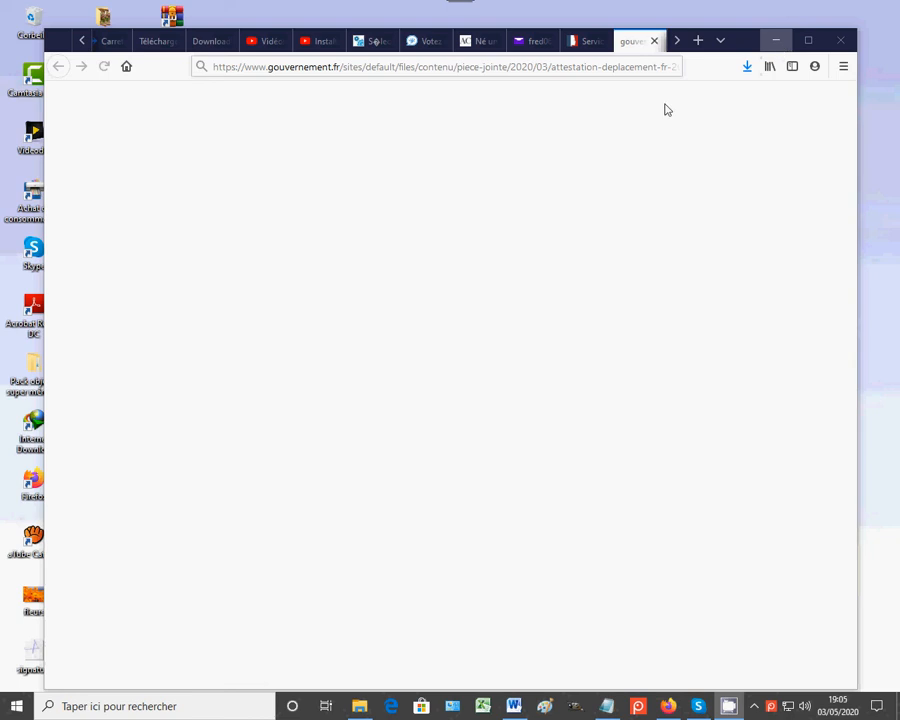
Step: Open attestation-deplacement-fr-20200324.pdf from Téléchargements\Documents with Adobe Acrobat Reader DC
{"action": "left_click", "coordinate": [362, 705]}
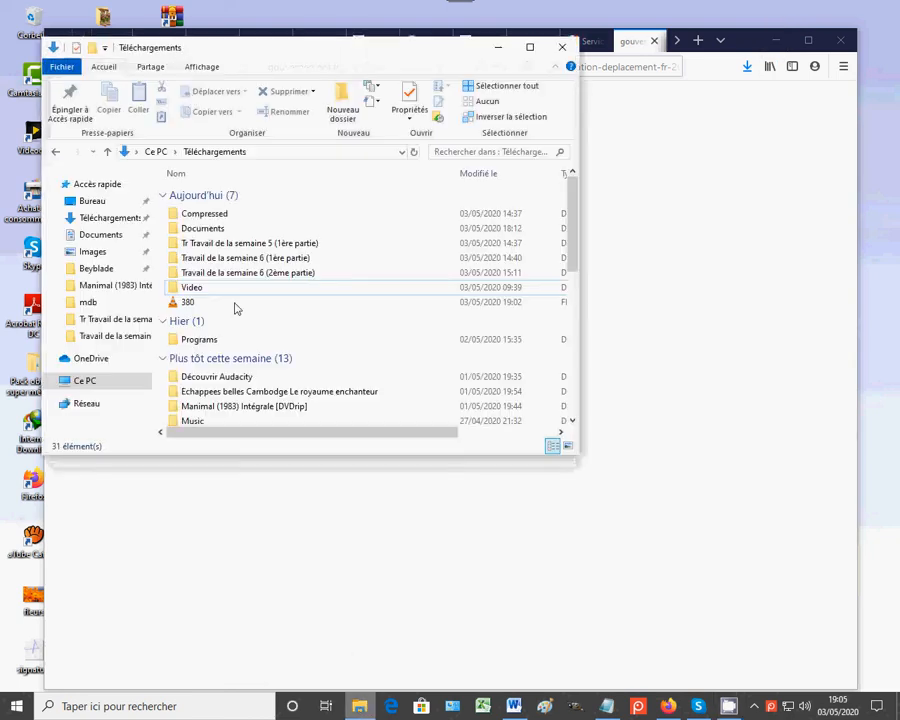
{"action": "left_click", "coordinate": [206, 230]}
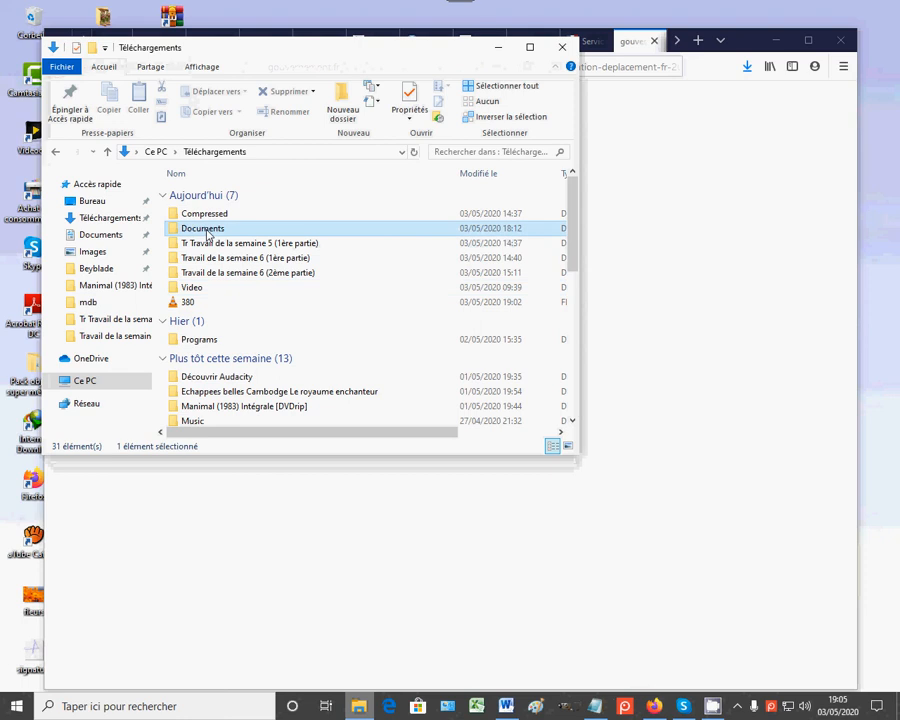
{"action": "double_click", "coordinate": [207, 230]}
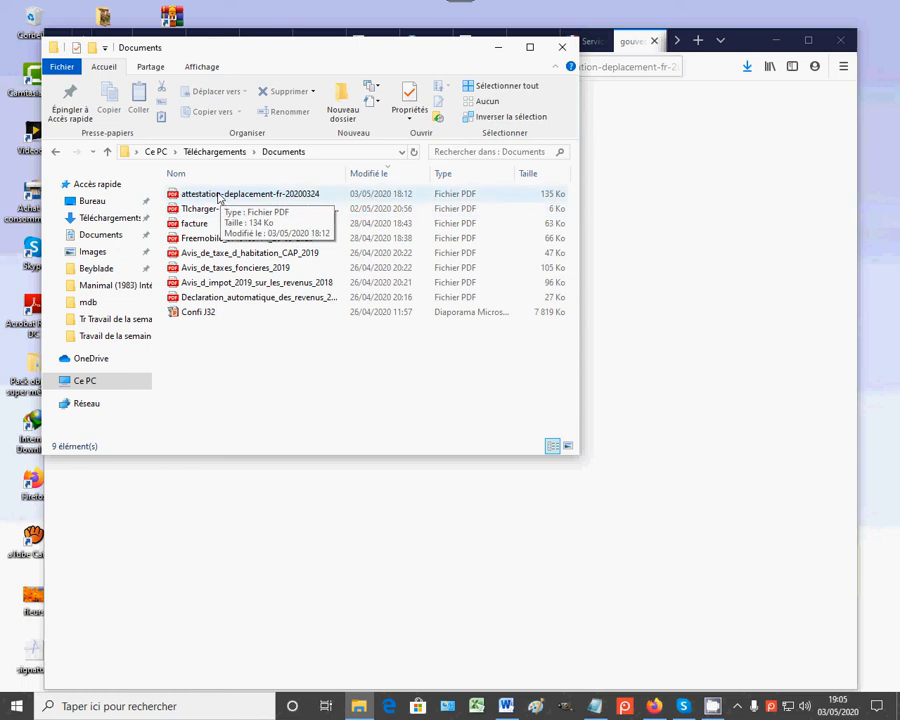
{"action": "left_click", "coordinate": [219, 198]}
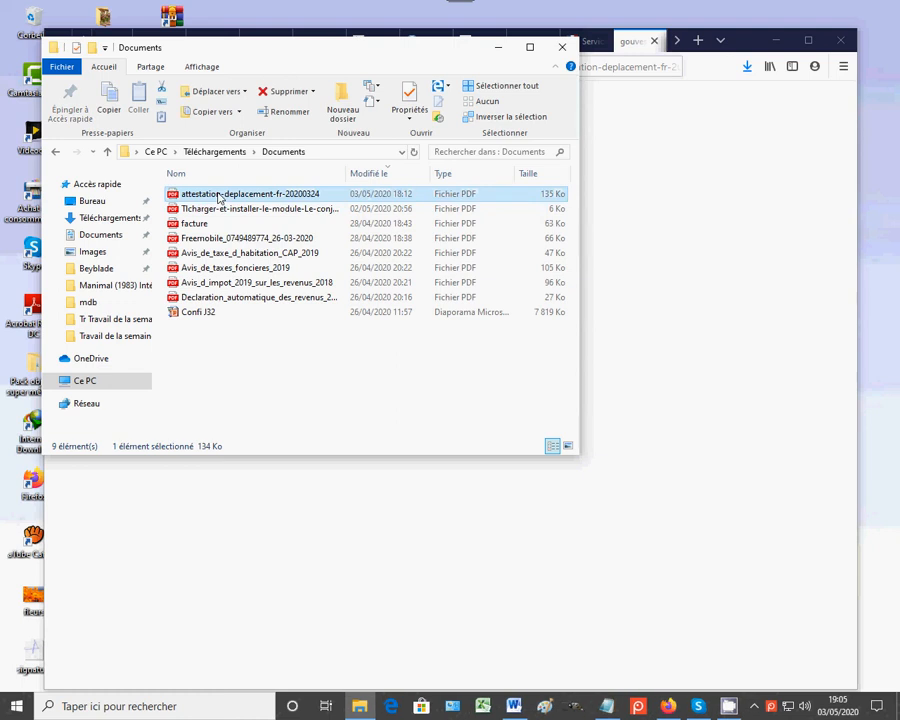
{"action": "right_click", "coordinate": [217, 197]}
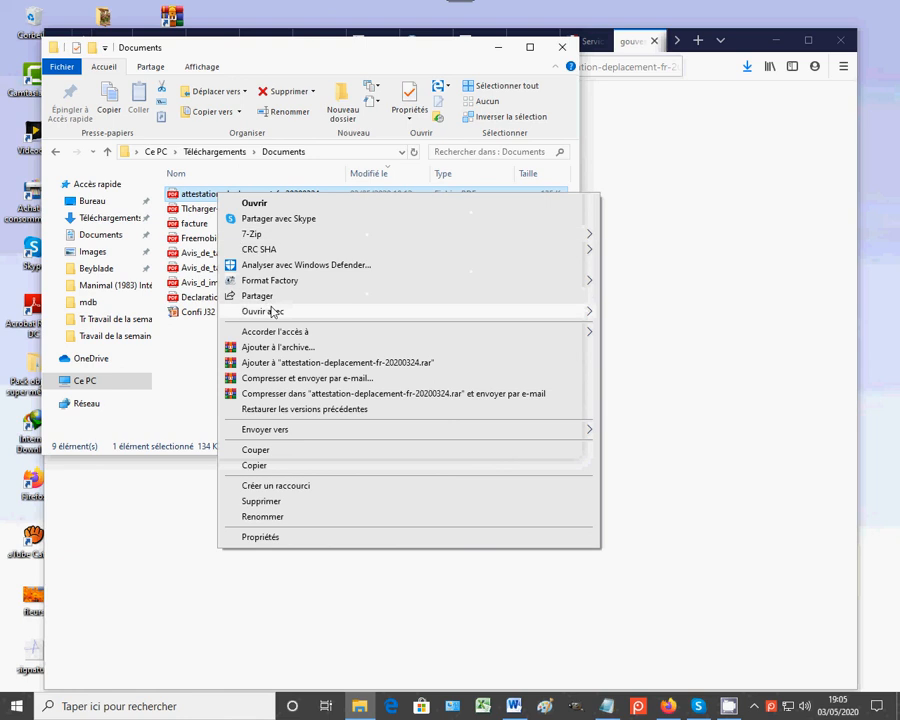
{"action": "mouse_move", "coordinate": [272, 314]}
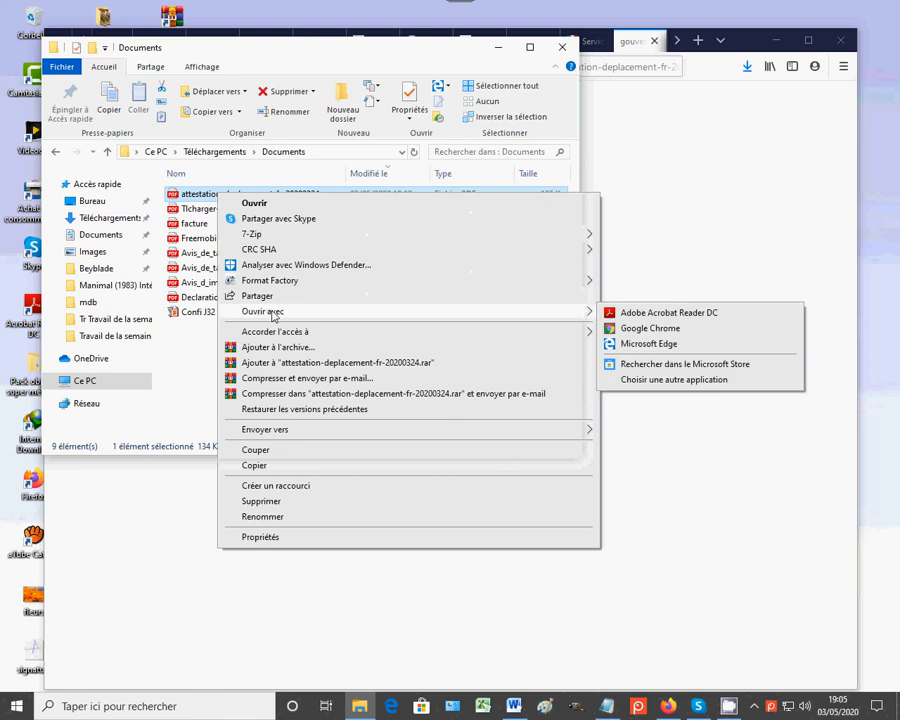
{"action": "left_click", "coordinate": [709, 315]}
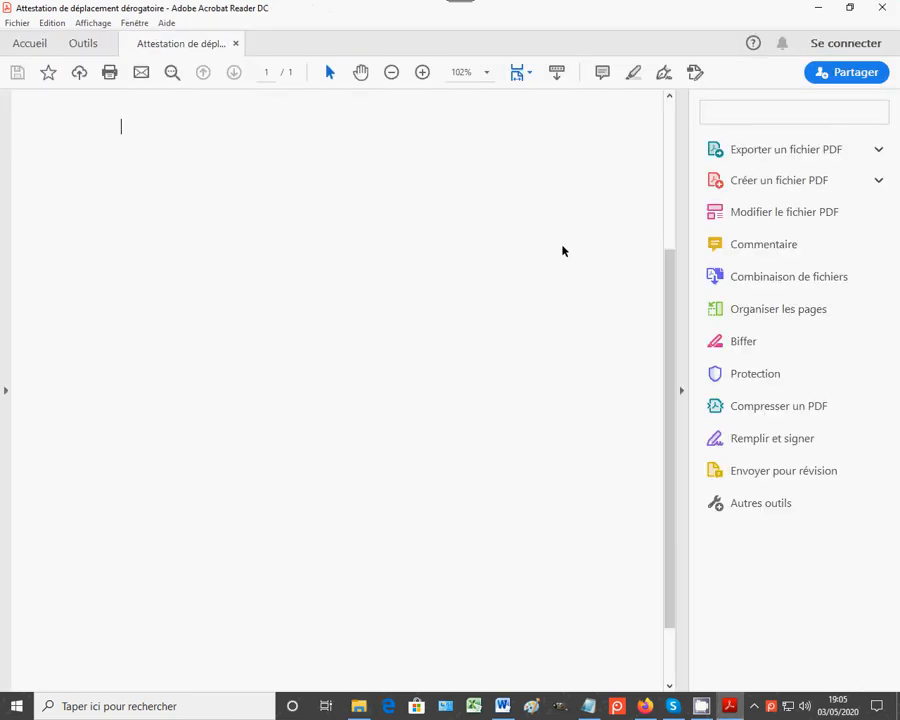
Step: Enter the holder's full name and birth date in the identity fields
{"action": "scroll", "coordinate": [362, 350], "scroll_direction": "up", "scroll_amount": 5}
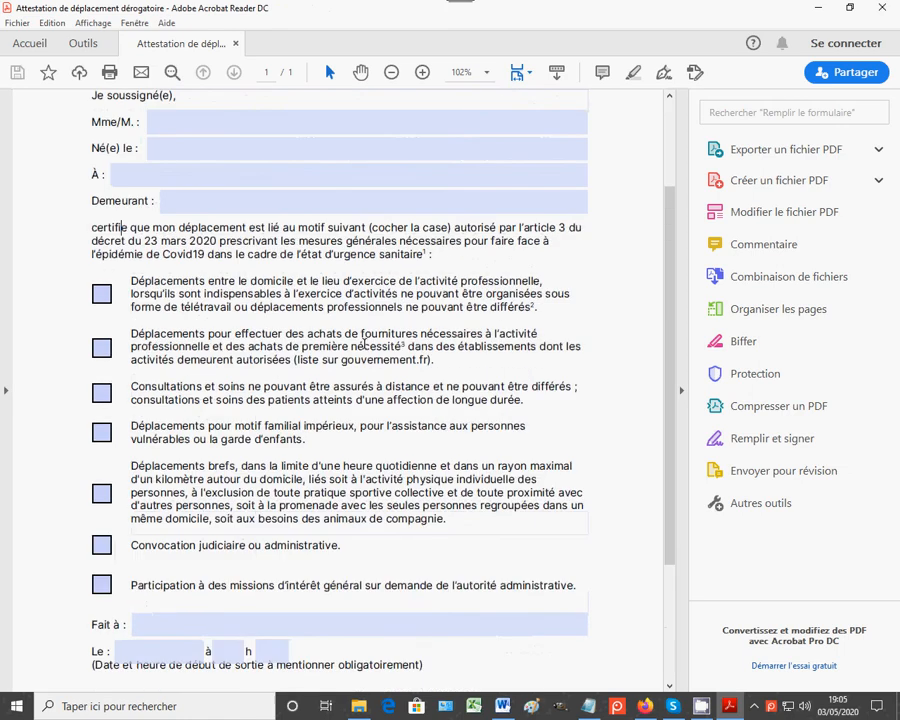
{"action": "left_click", "coordinate": [174, 253]}
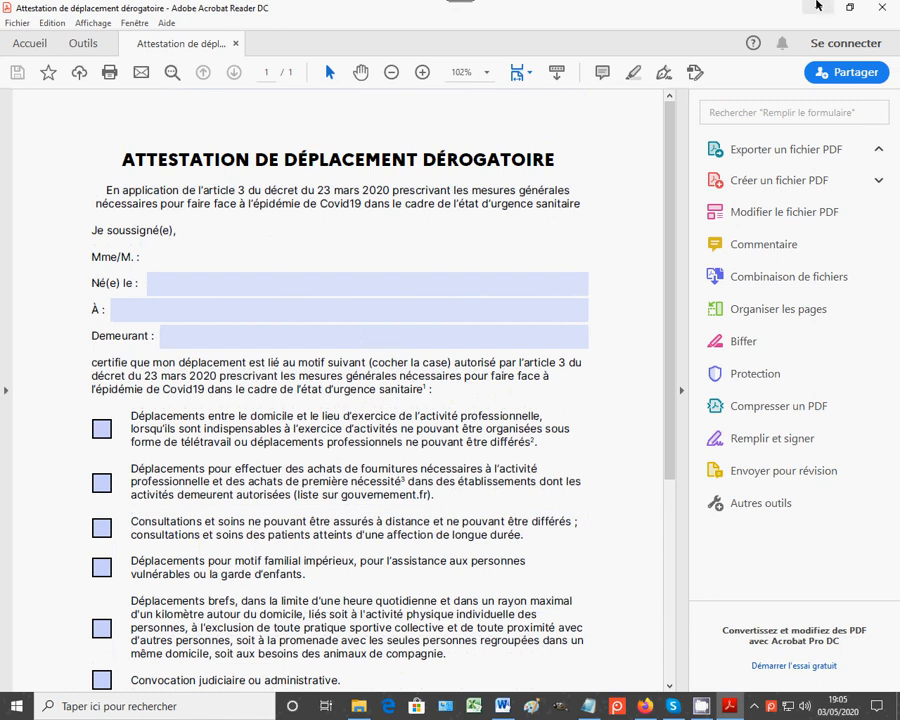
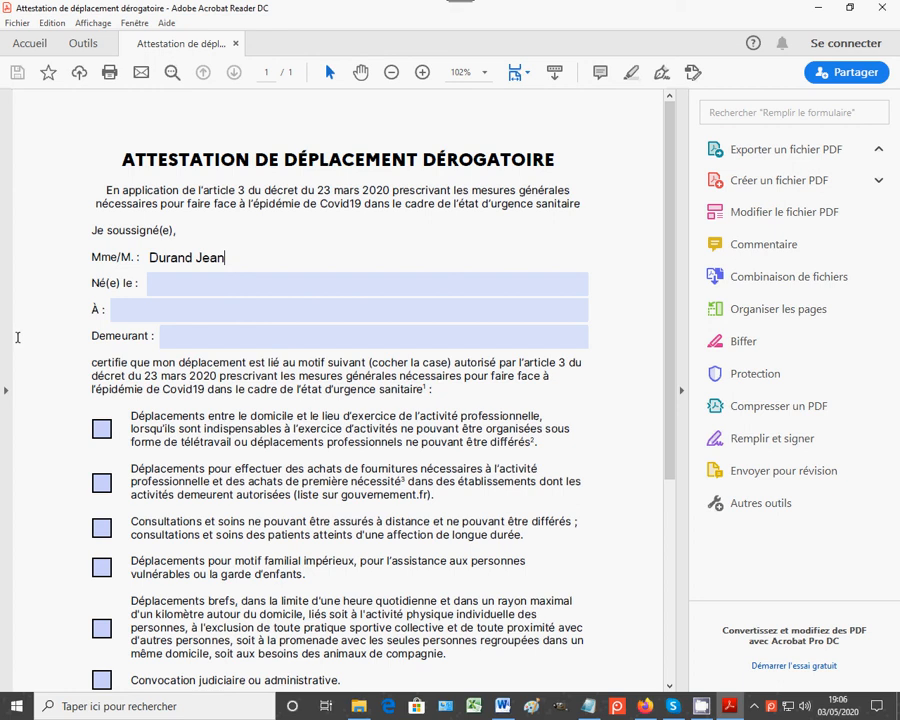
{"action": "left_click", "coordinate": [185, 292]}
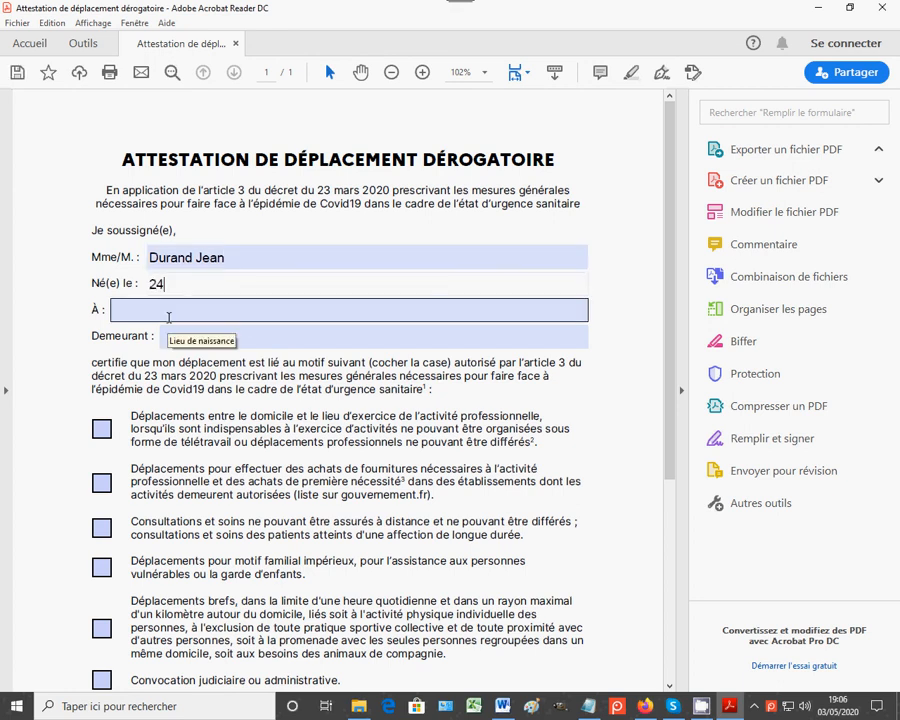
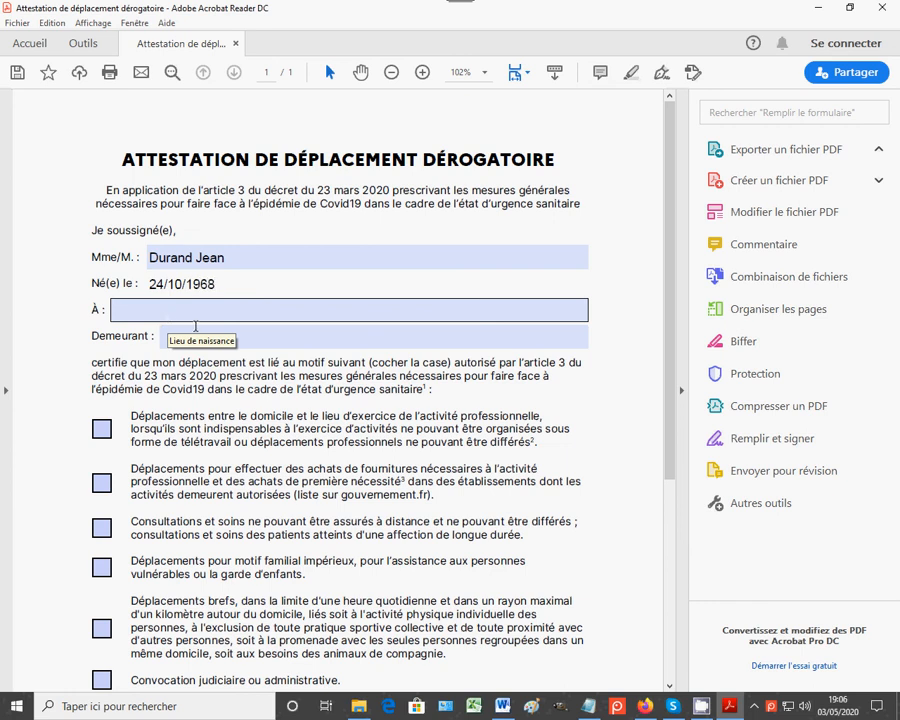
Step: Type the home address, then clear it from the À birthplace field where it landed by mistake
{"action": "left_click", "coordinate": [169, 316]}
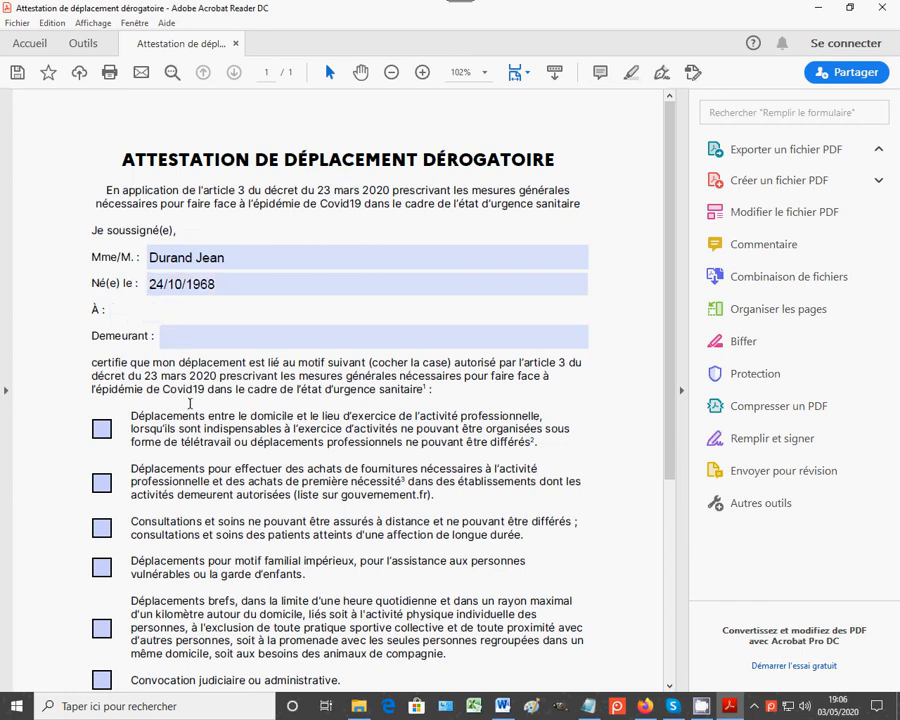
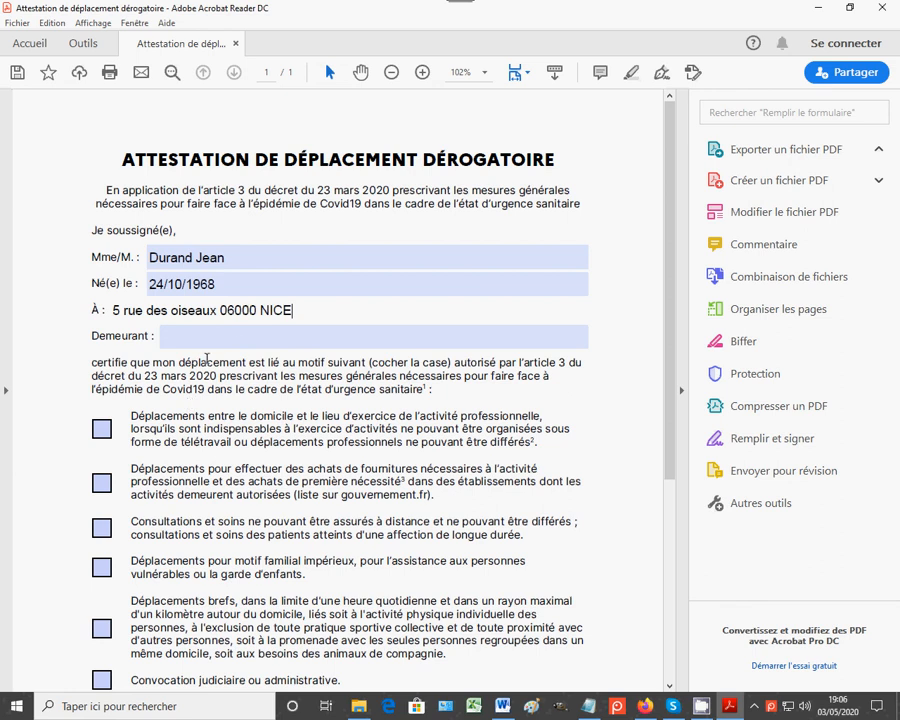
{"action": "left_click_drag", "start_coordinate": [301, 313], "coordinate": [48, 306]}
{"action": "key", "text": "ctrl+c"}
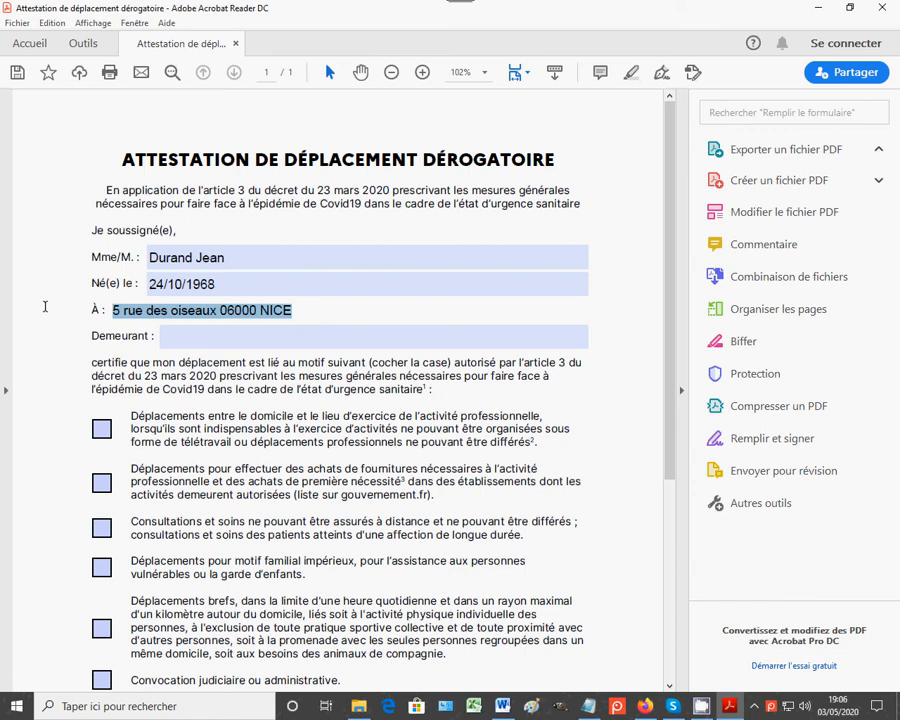
{"action": "key", "text": "BackSpace"}
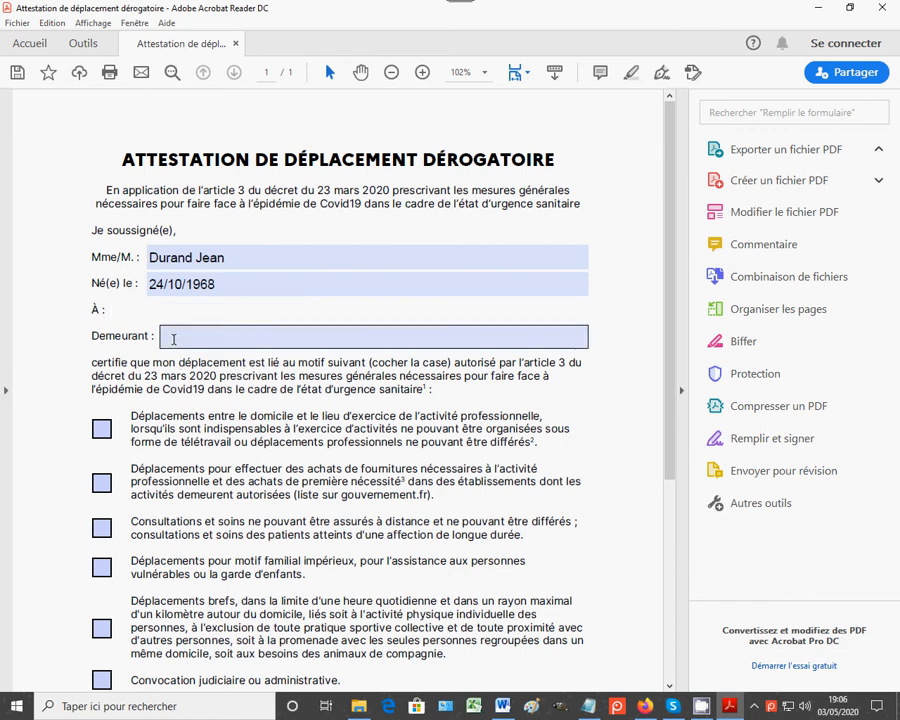
Step: Paste the home address into Demeurant and set the birthplace to Paris
{"action": "left_click", "coordinate": [173, 338]}
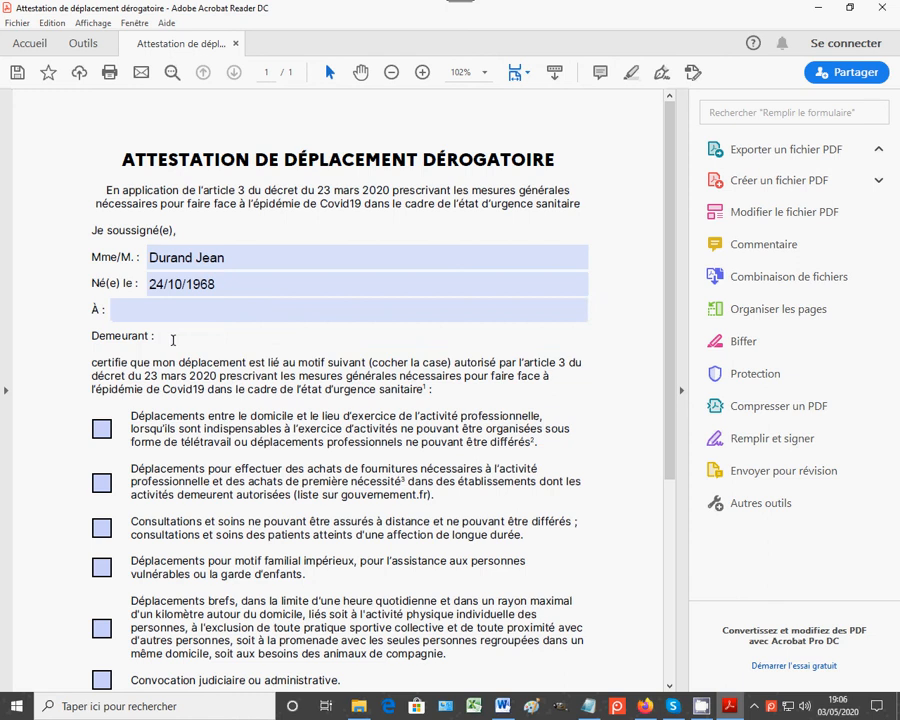
{"action": "key", "text": "ctrl+v"}
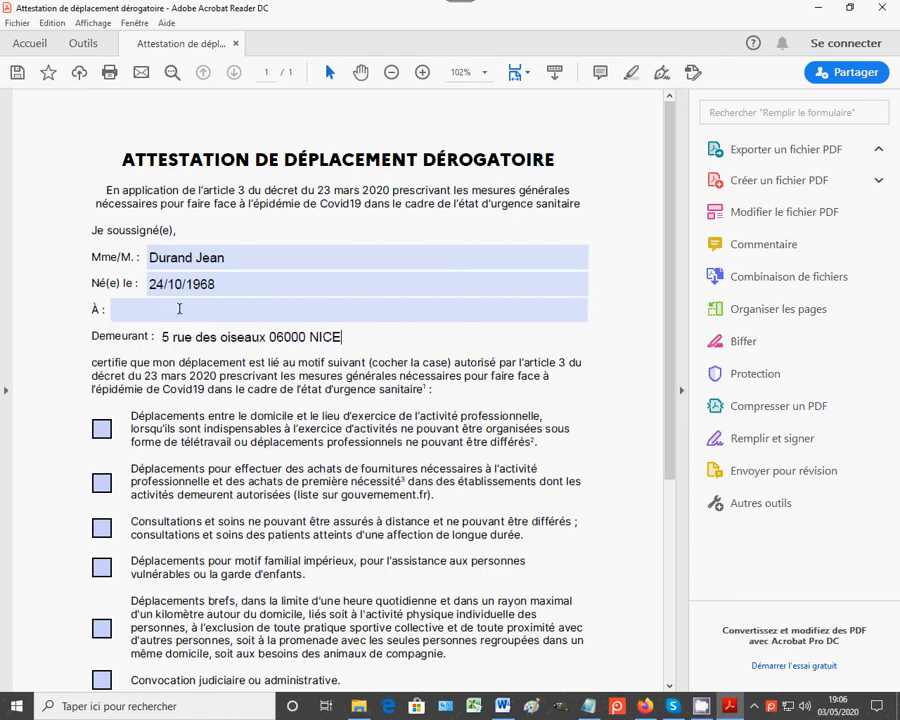
{"action": "left_click", "coordinate": [131, 311]}
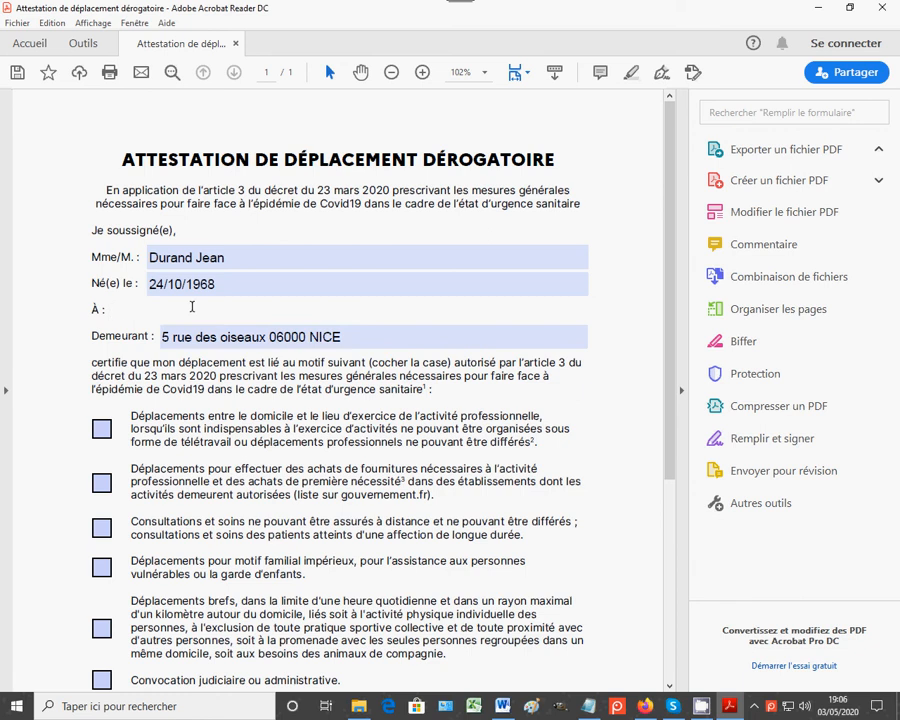
{"action": "type", "text": "Paris"}
{"action": "scroll", "coordinate": [162, 430], "scroll_direction": "down", "scroll_amount": 1}
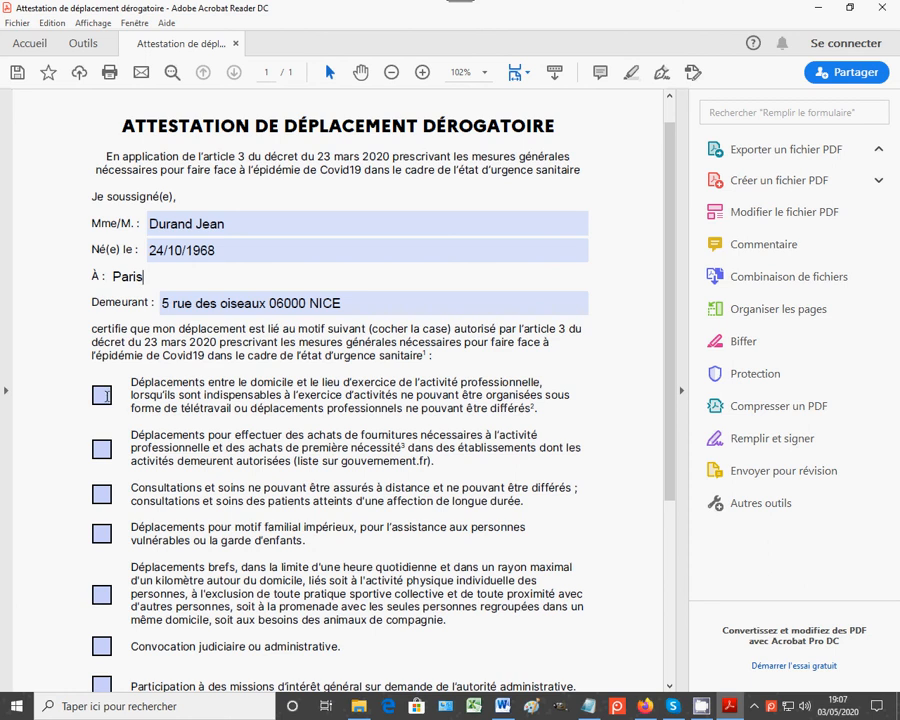
Step: Tick all seven reasons, from professional travel through general-interest missions
{"action": "left_click", "coordinate": [104, 396]}
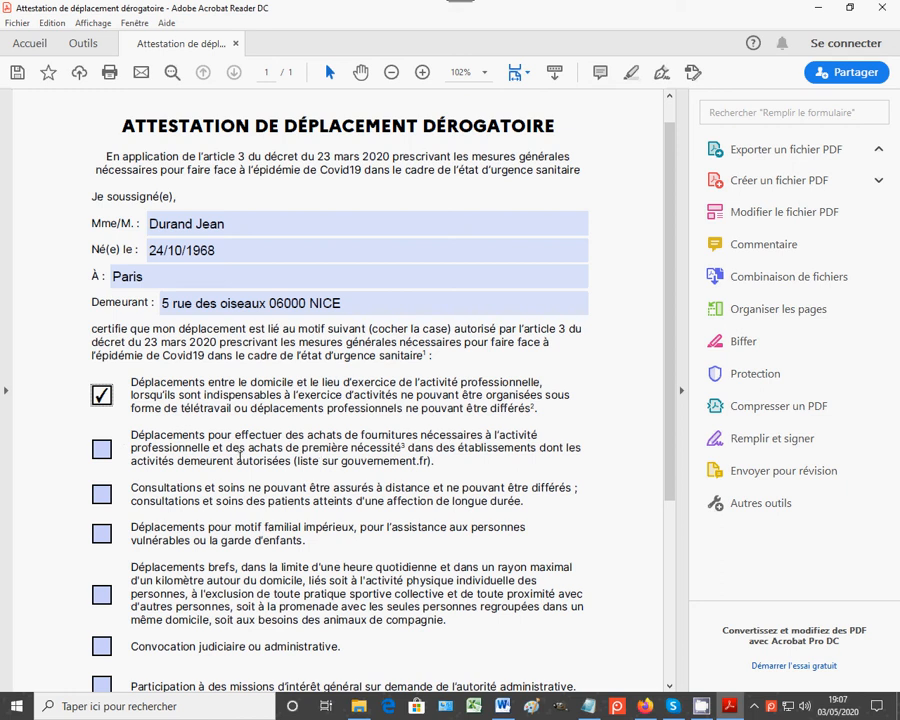
{"action": "left_click", "coordinate": [108, 451]}
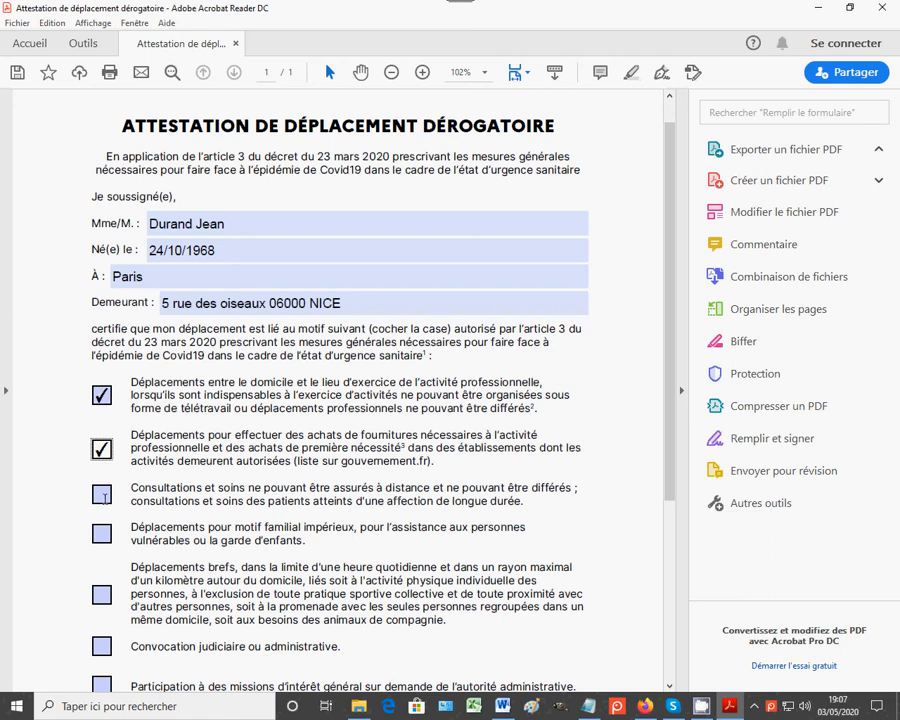
{"action": "left_click", "coordinate": [102, 495]}
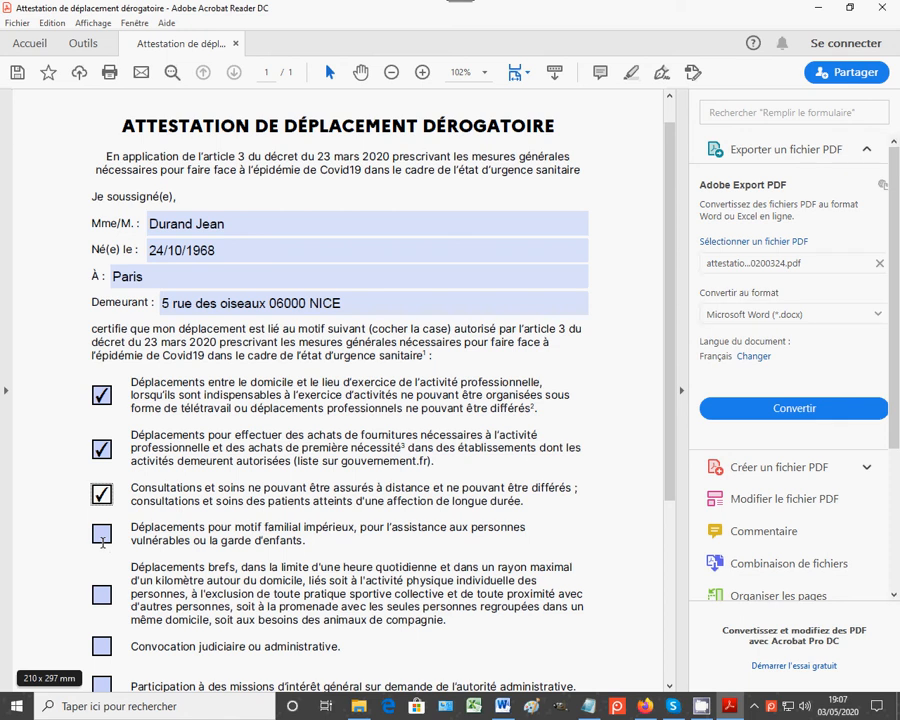
{"action": "left_click", "coordinate": [102, 535]}
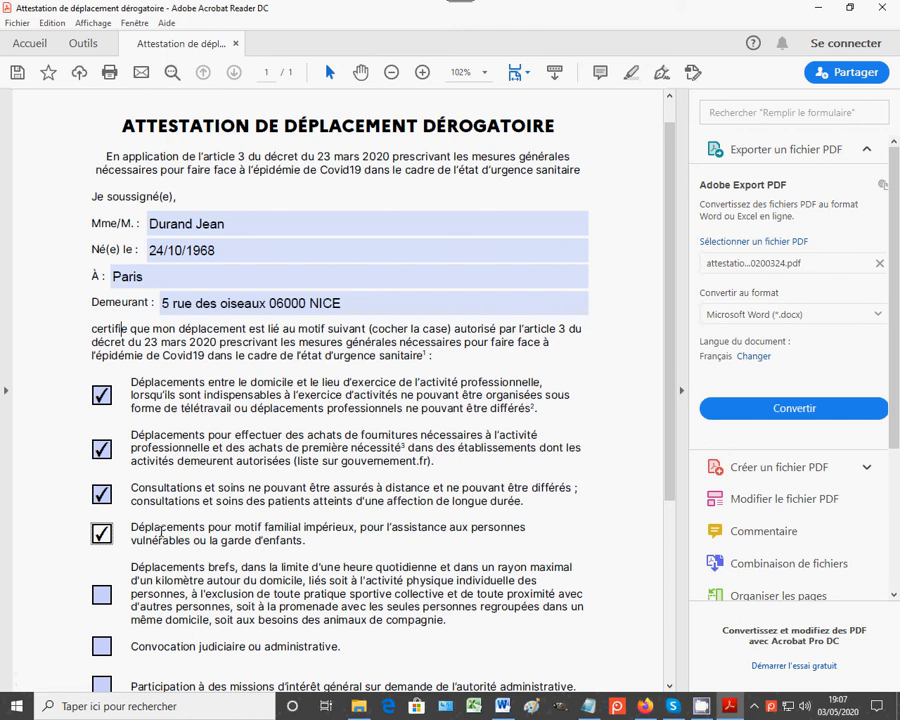
{"action": "scroll", "coordinate": [160, 533], "scroll_direction": "down", "scroll_amount": 1}
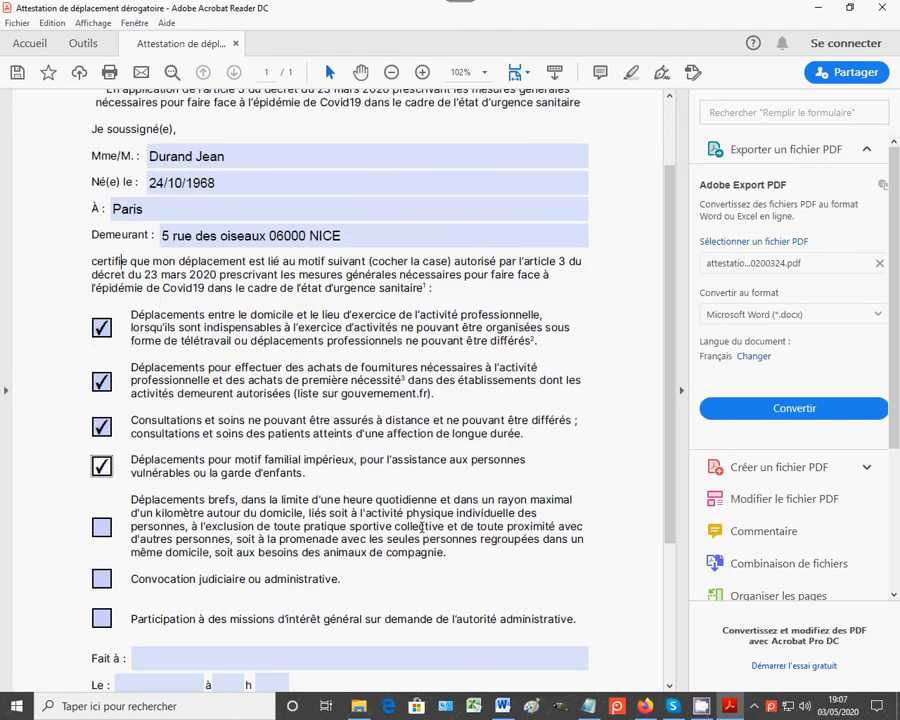
{"action": "left_click", "coordinate": [102, 527]}
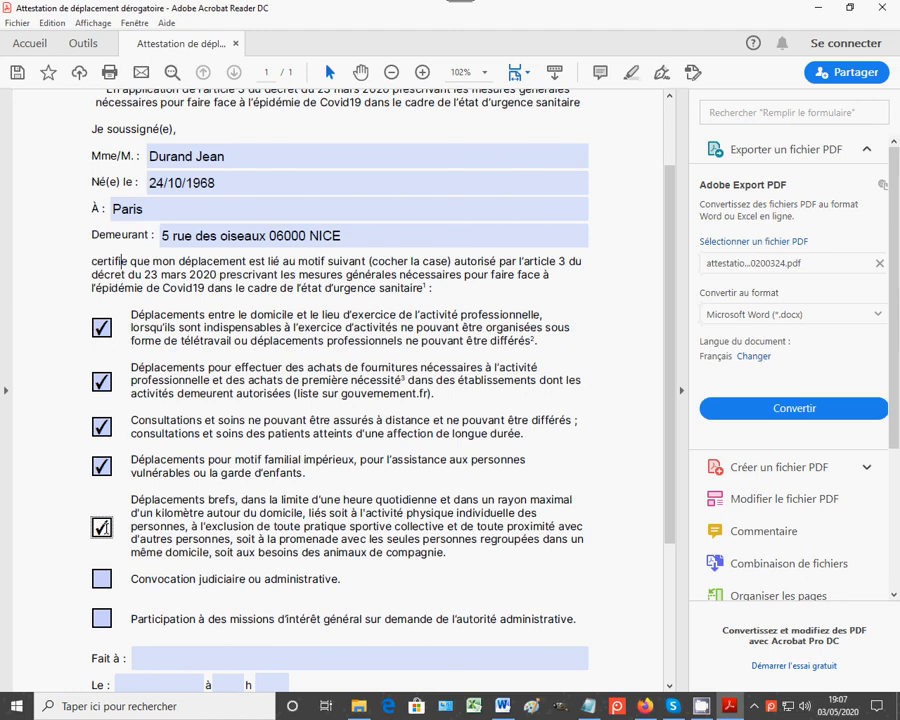
{"action": "left_click", "coordinate": [103, 579]}
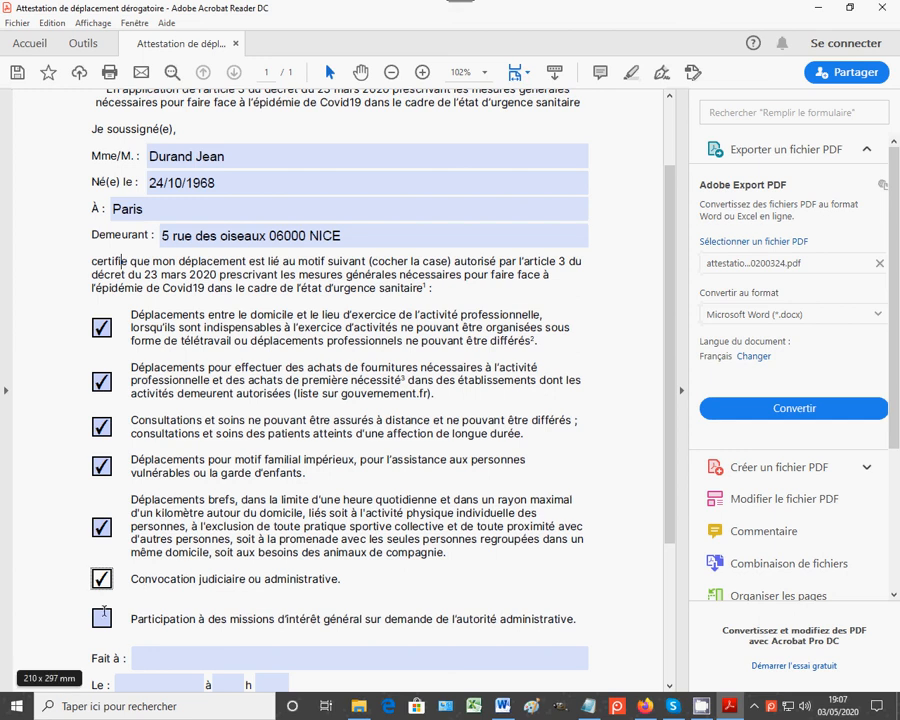
{"action": "left_click", "coordinate": [103, 613]}
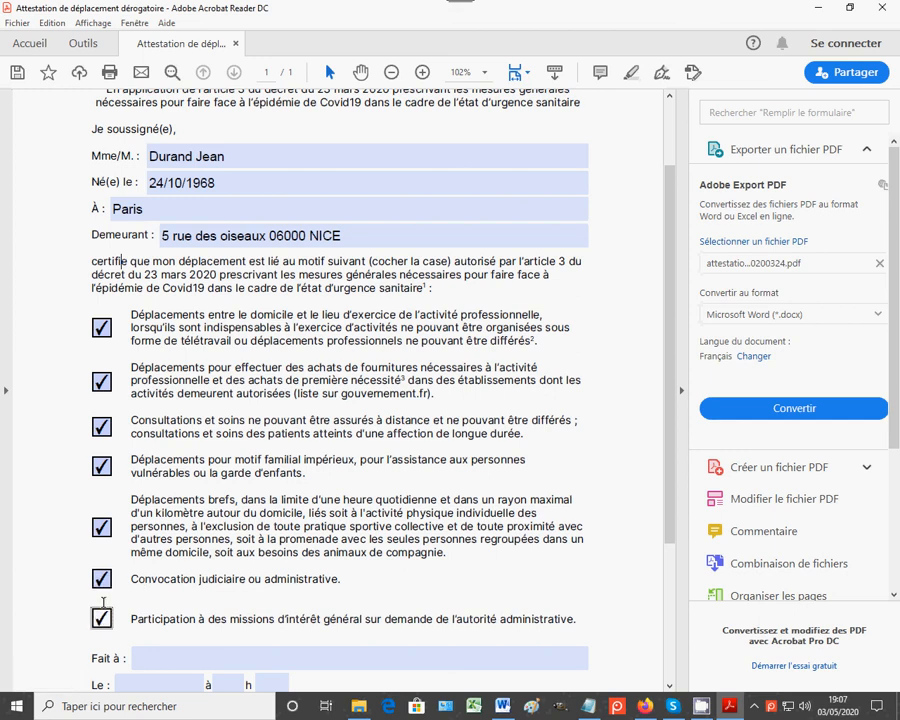
Step: Untick the last five reasons, keeping only professional travel and essential purchases
{"action": "left_click", "coordinate": [101, 614]}
{"action": "left_click", "coordinate": [102, 578]}
{"action": "left_click", "coordinate": [102, 525]}
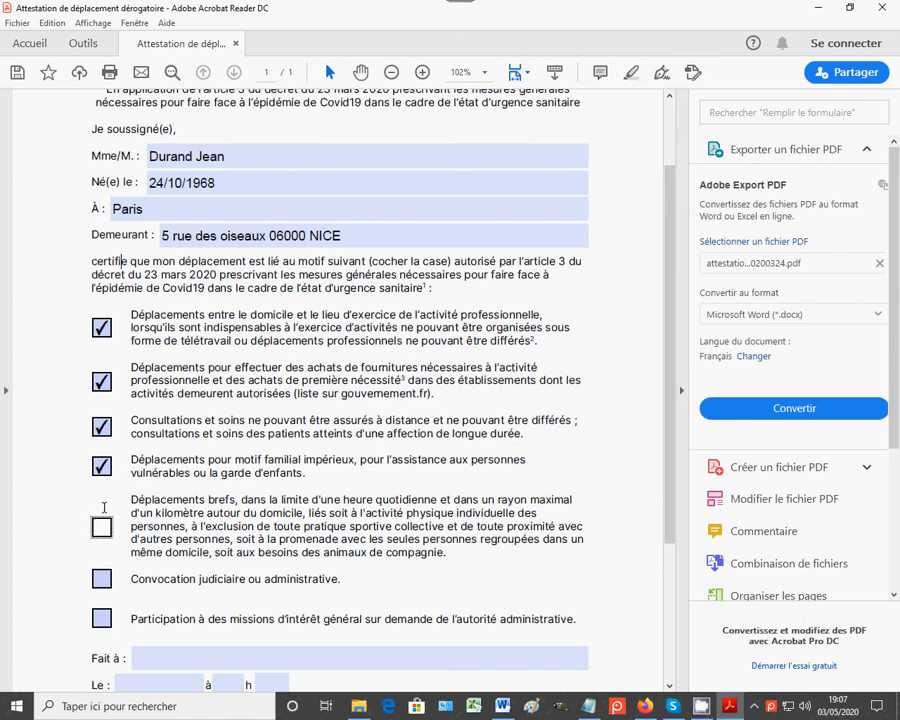
{"action": "left_click", "coordinate": [102, 466]}
{"action": "left_click", "coordinate": [101, 427]}
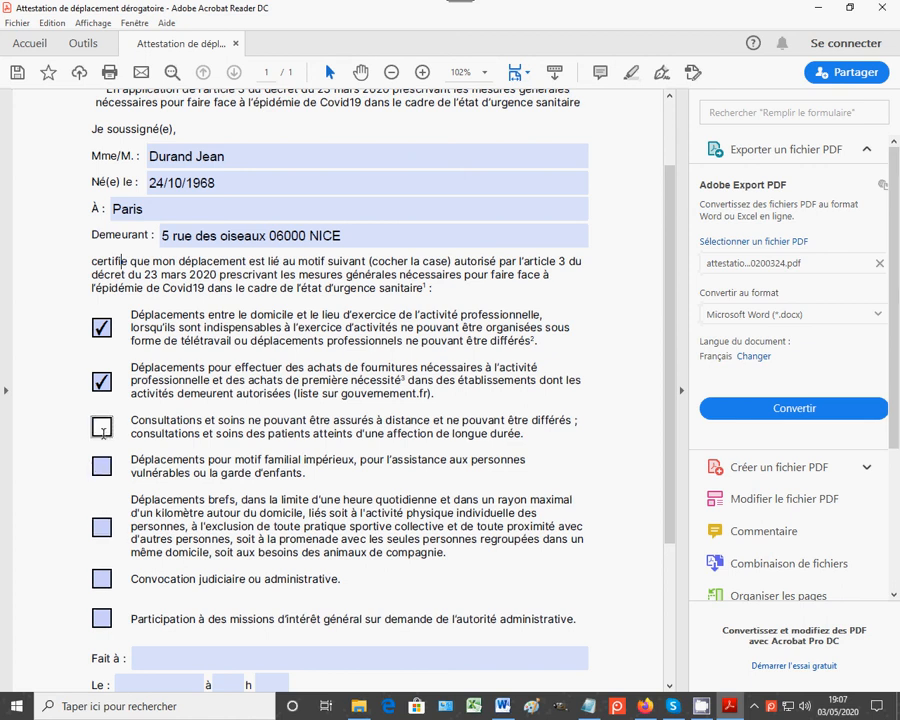
{"action": "scroll", "coordinate": [127, 363], "scroll_direction": "down", "scroll_amount": 2}
Step: Enter Nice as the Fait à place and 03/05/2020 as the date
{"action": "left_click", "coordinate": [152, 556]}
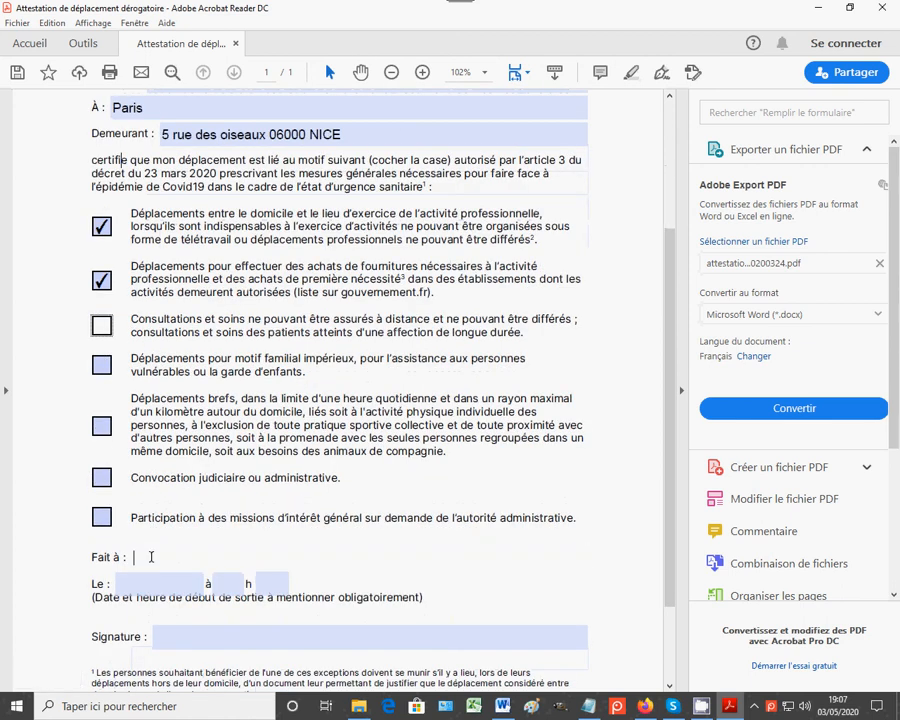
{"action": "type", "text": "Nice"}
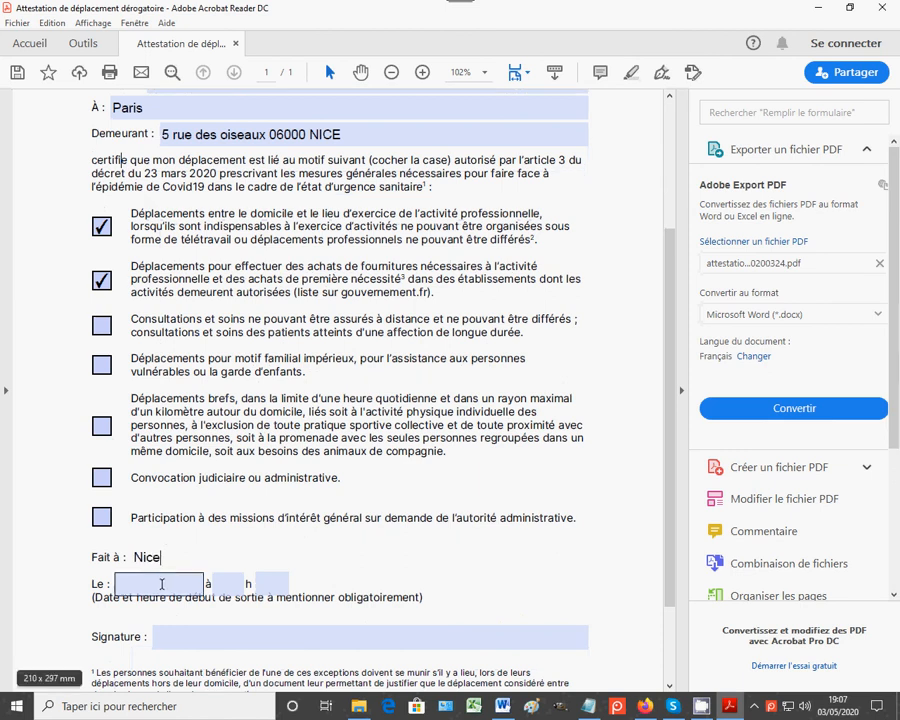
{"action": "left_click", "coordinate": [160, 583]}
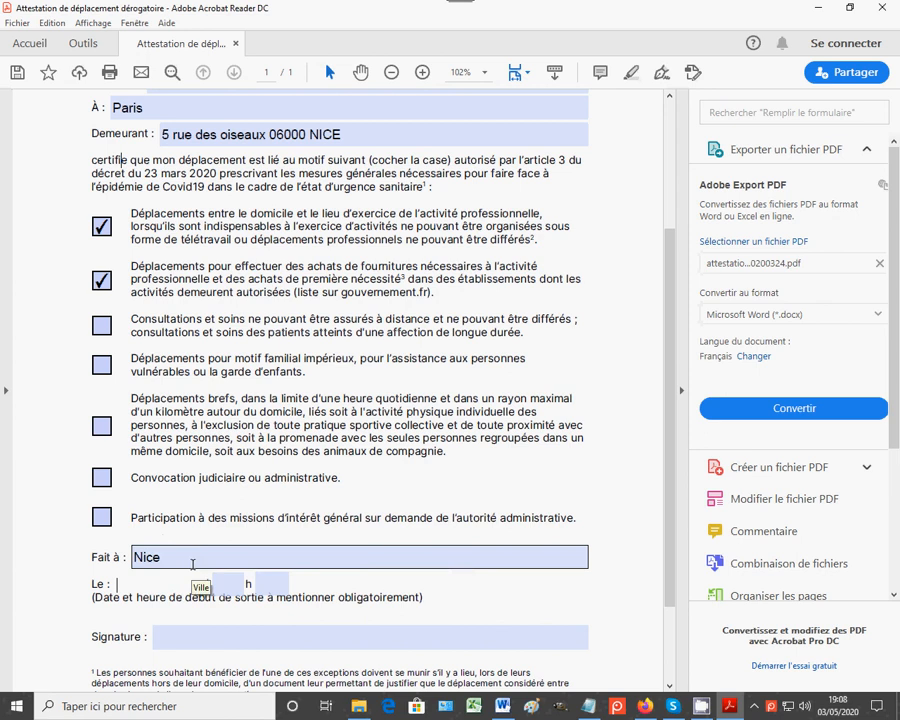
{"action": "type", "text": "3"}
{"action": "key", "text": "BackSpace"}
{"action": "type", "text": "03/05/2020"}
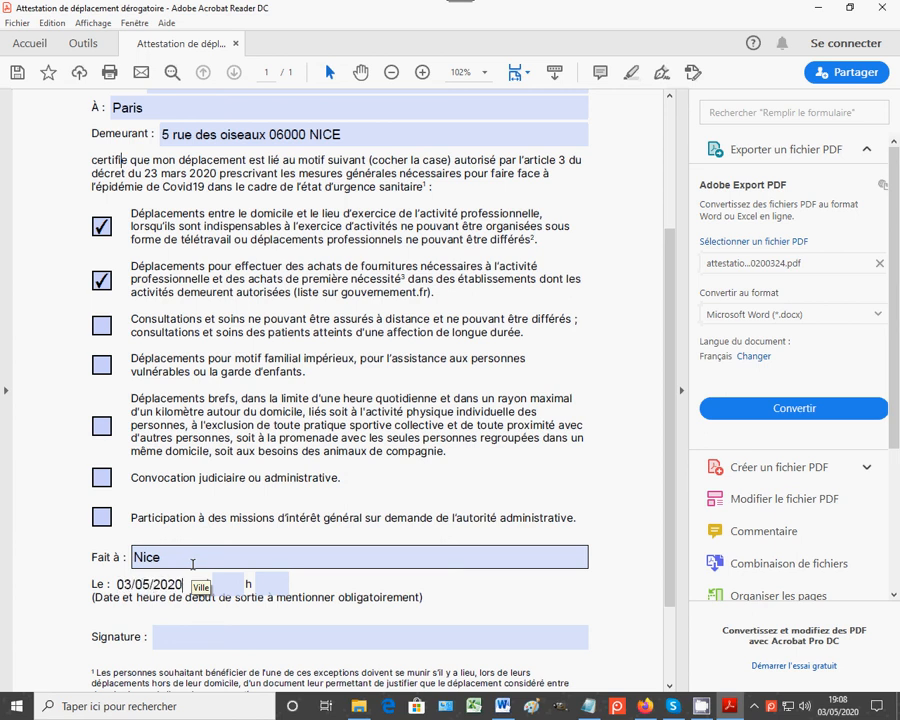
Step: Set the departure time to 18 h 00
{"action": "left_click", "coordinate": [223, 583]}
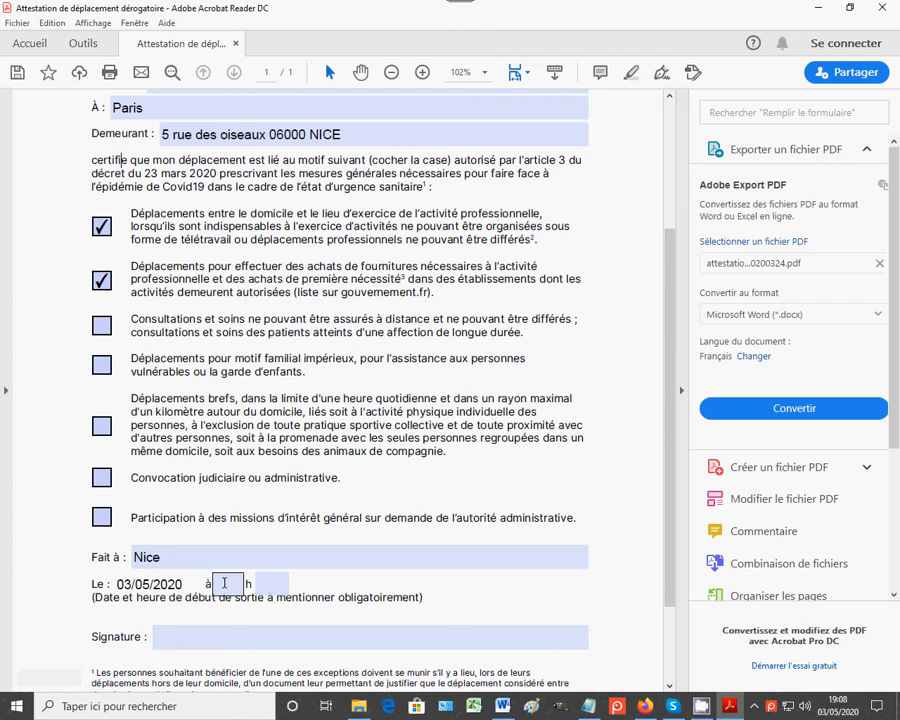
{"action": "left_click", "coordinate": [183, 616]}
{"action": "type", "text": "18"}
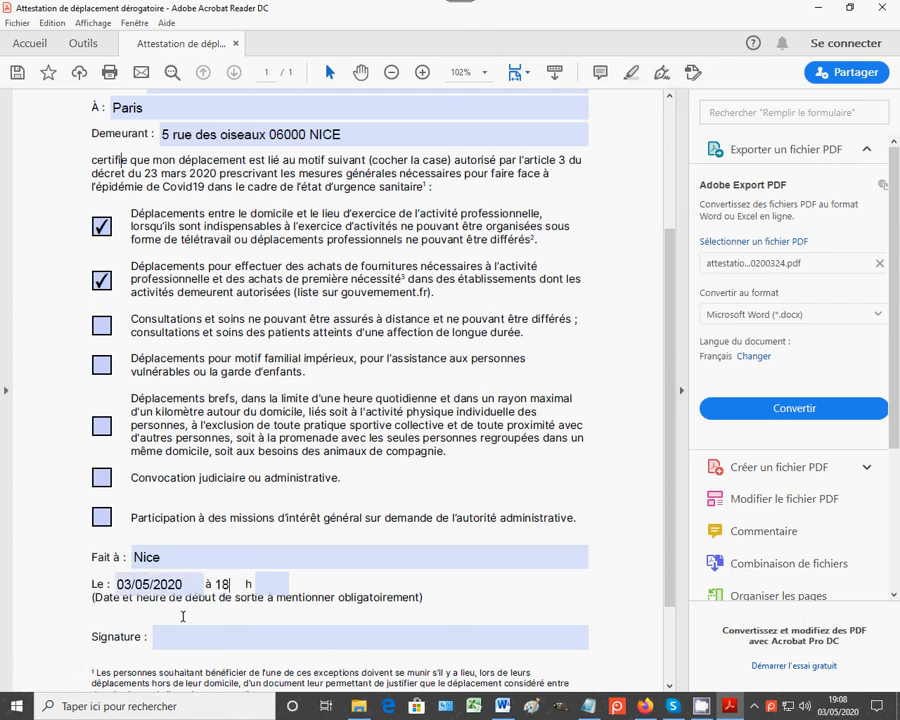
{"action": "left_click", "coordinate": [262, 583]}
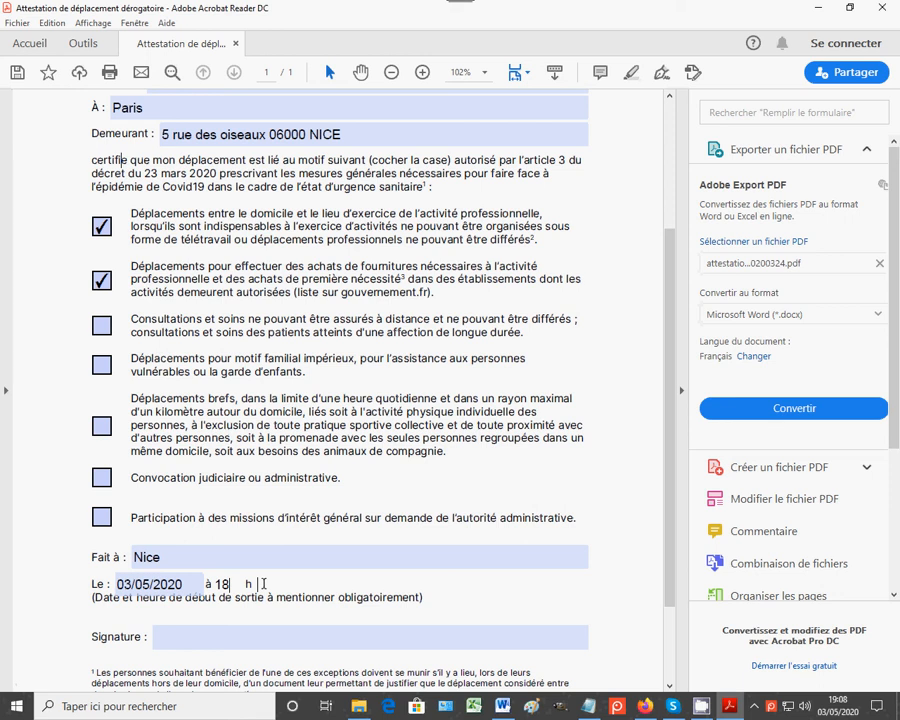
{"action": "type", "text": "00"}
{"action": "left_click", "coordinate": [201, 636]}
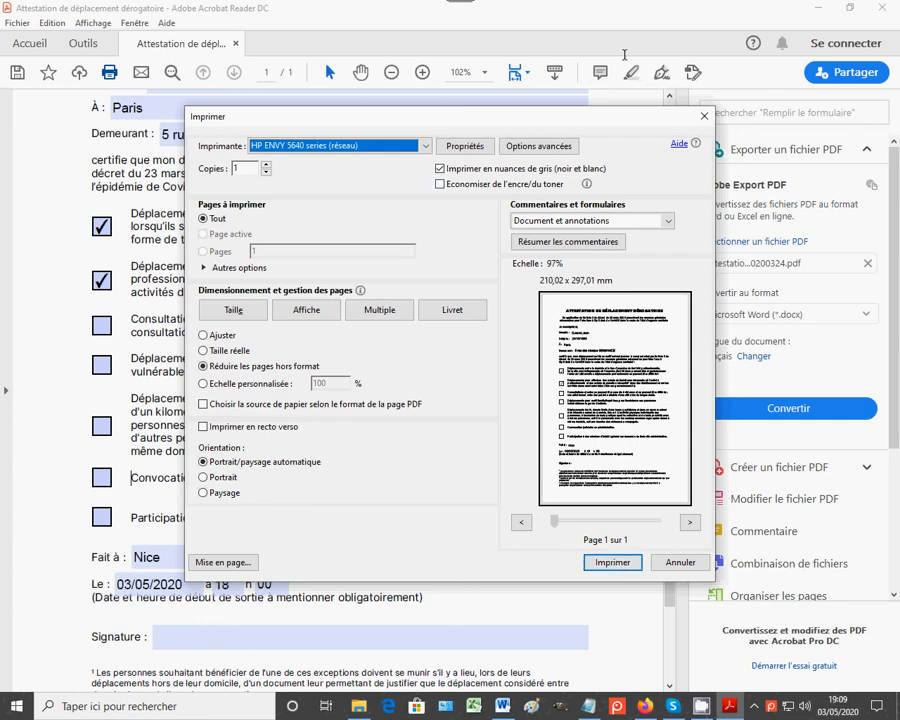
{"action": "left_click", "coordinate": [704, 116]}
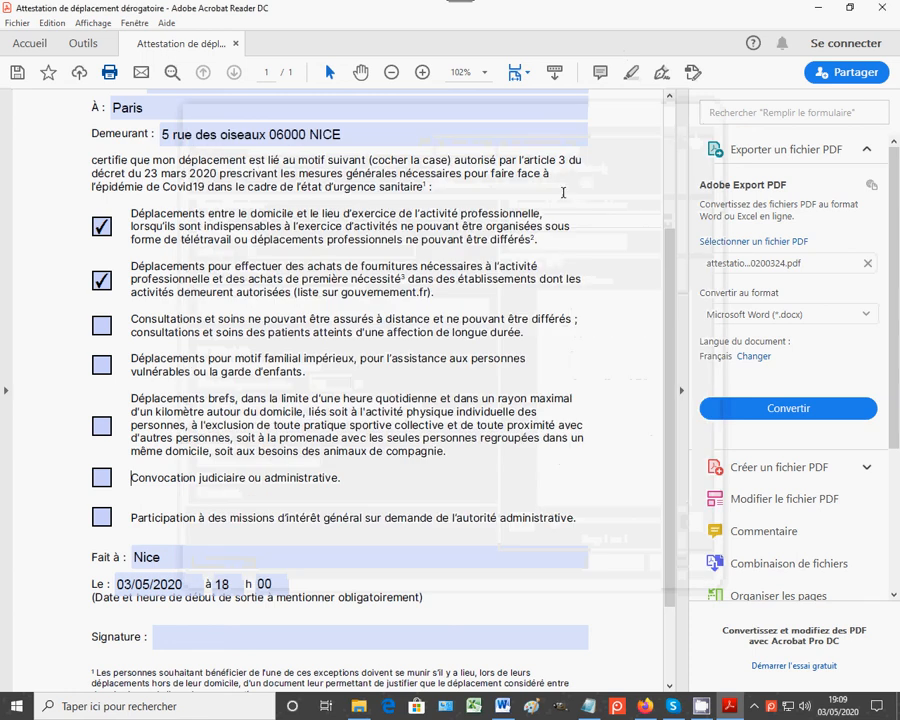
{"action": "scroll", "coordinate": [557, 247], "scroll_direction": "up", "scroll_amount": 4}
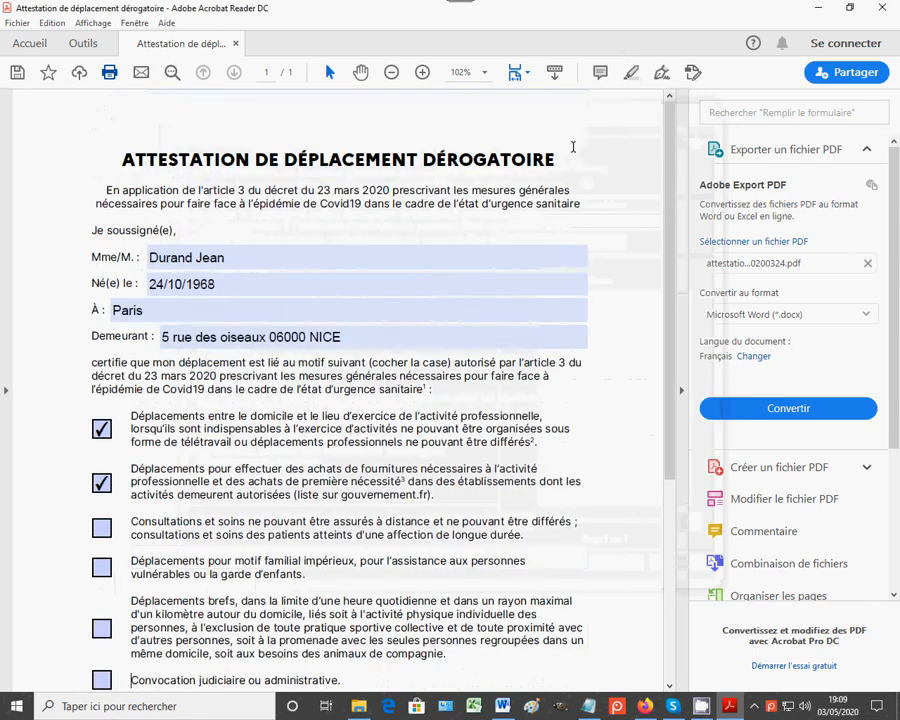